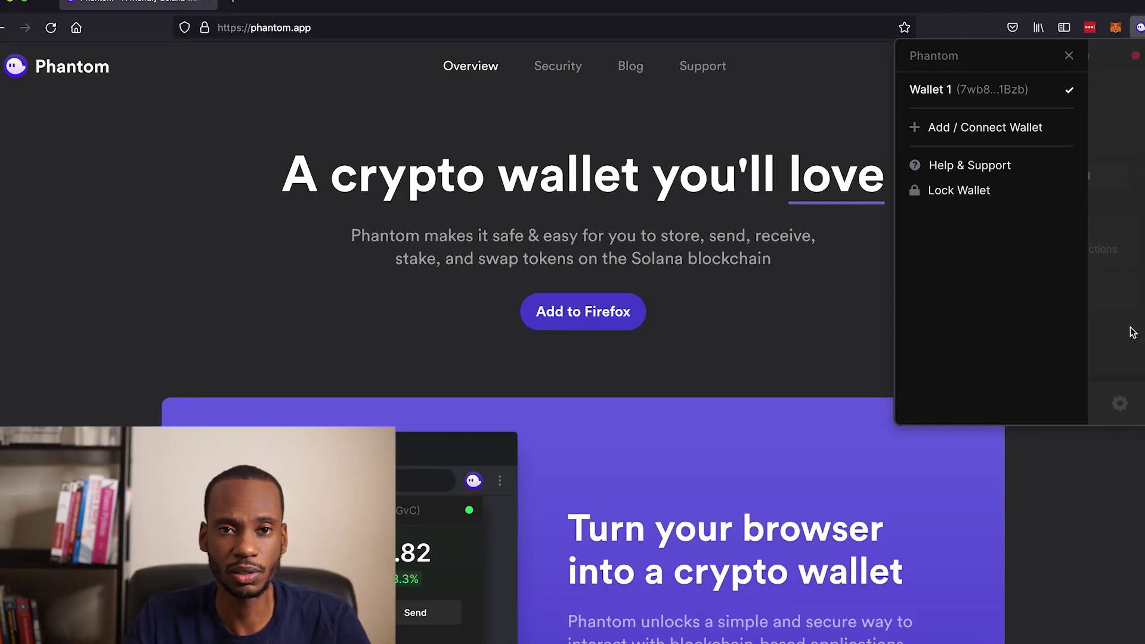
Step: Browse the wallet account menu and its add or connect wallet options
left_click(1133, 333)
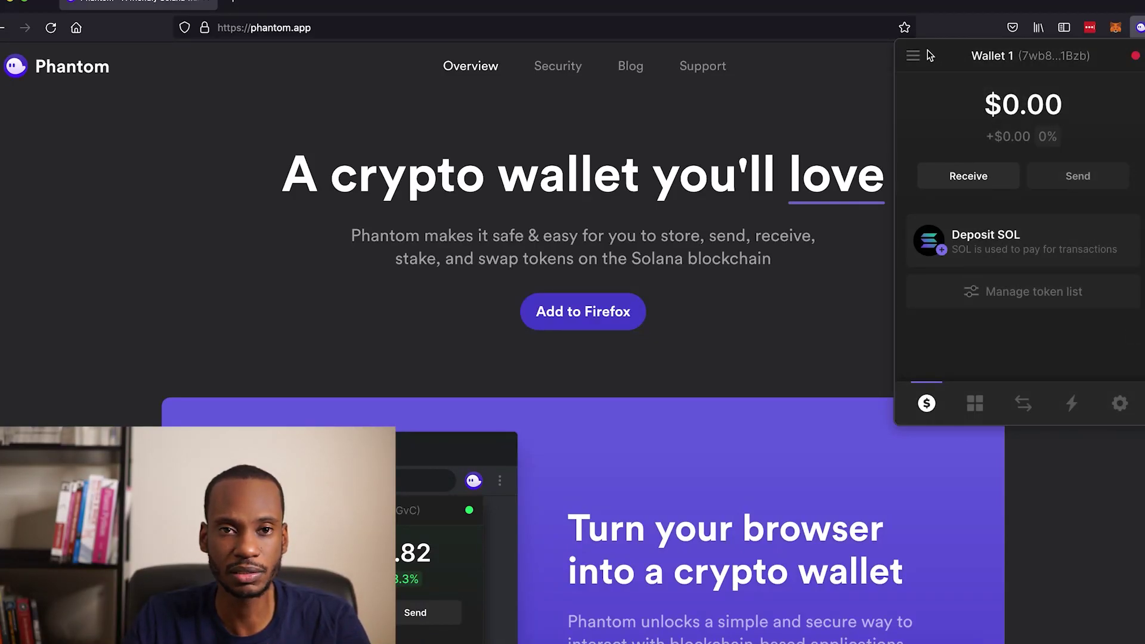
left_click(928, 55)
left_click(919, 123)
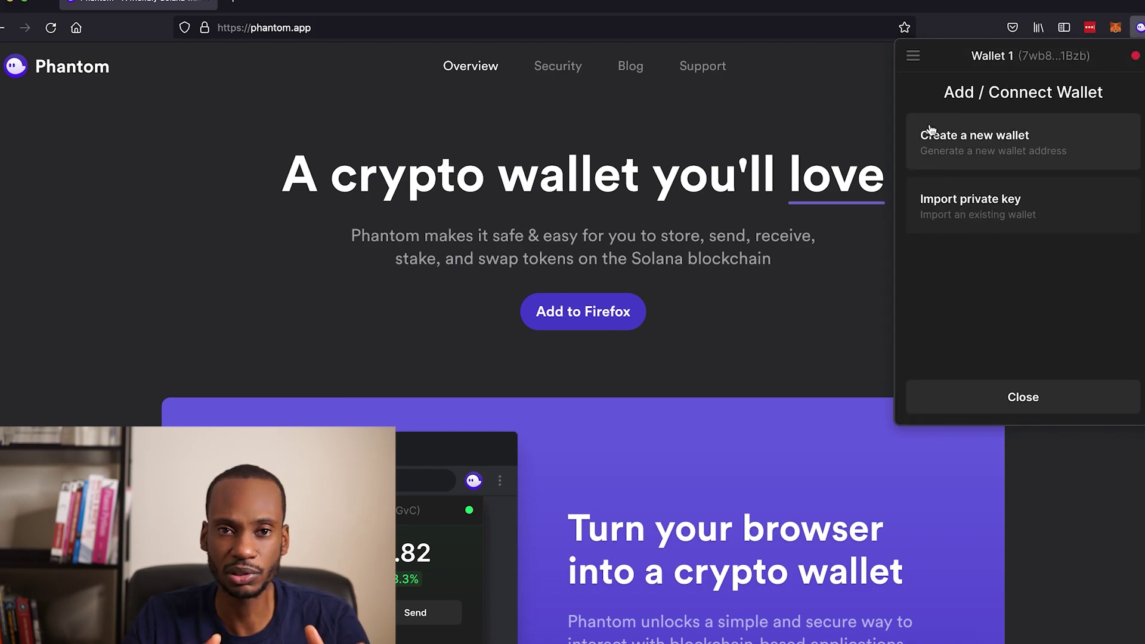
left_click(914, 56)
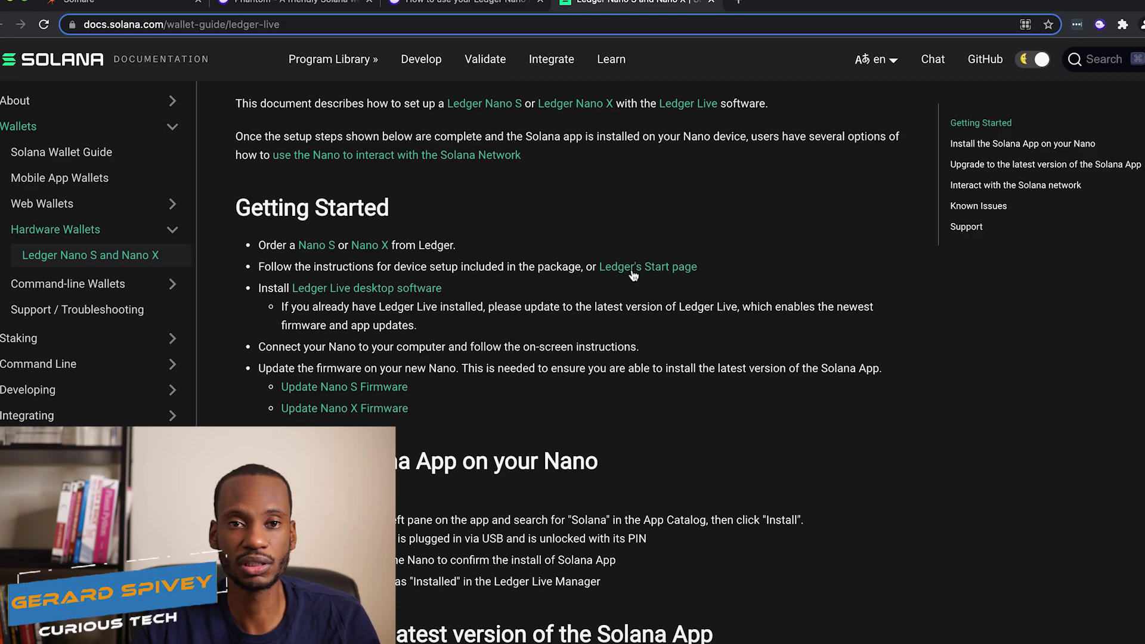
Step: Read the Ledger guide's firmware update step, highlighting its lines
left_click_drag(262, 372, 589, 366)
left_click(684, 362)
left_click_drag(749, 362, 882, 368)
left_click(890, 381)
triple_click(879, 368)
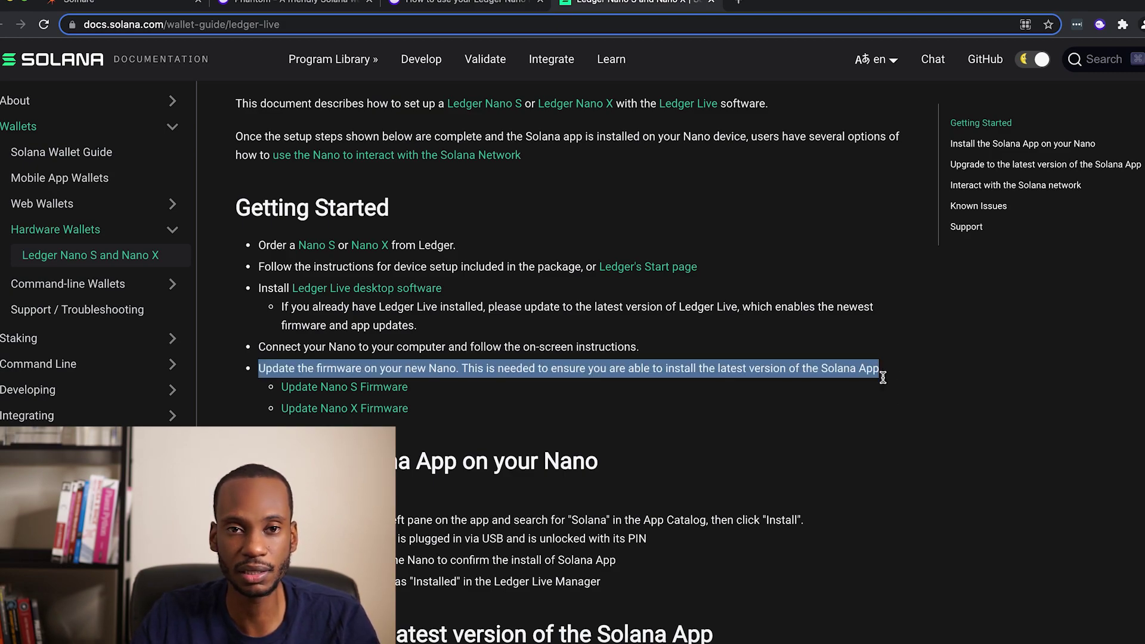
scroll(892, 400, "down", 4)
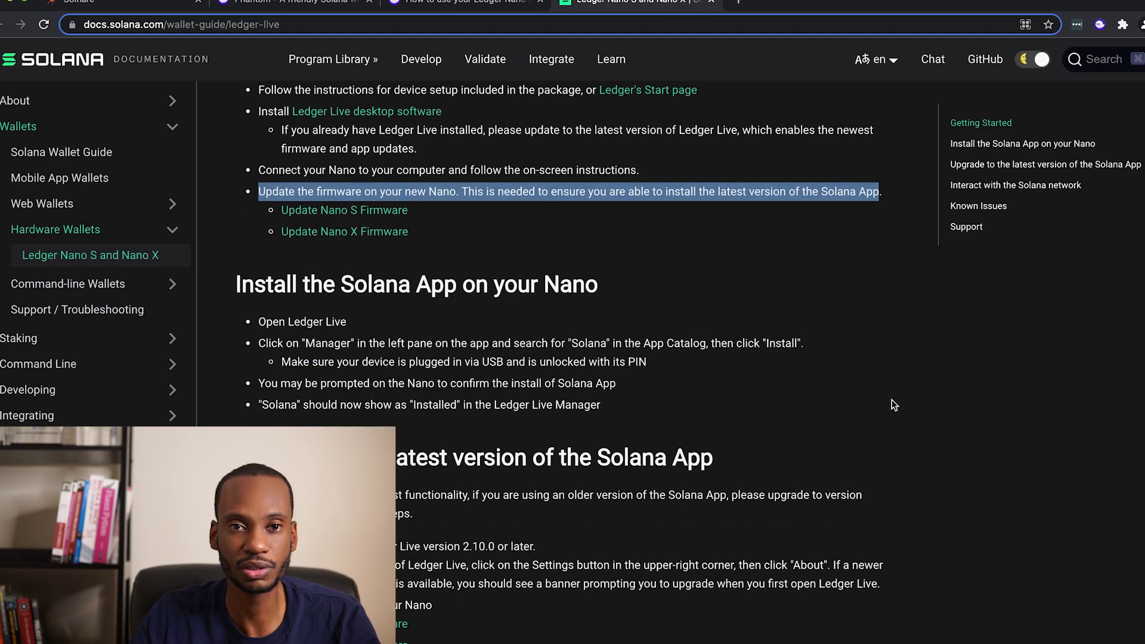
left_click(675, 337)
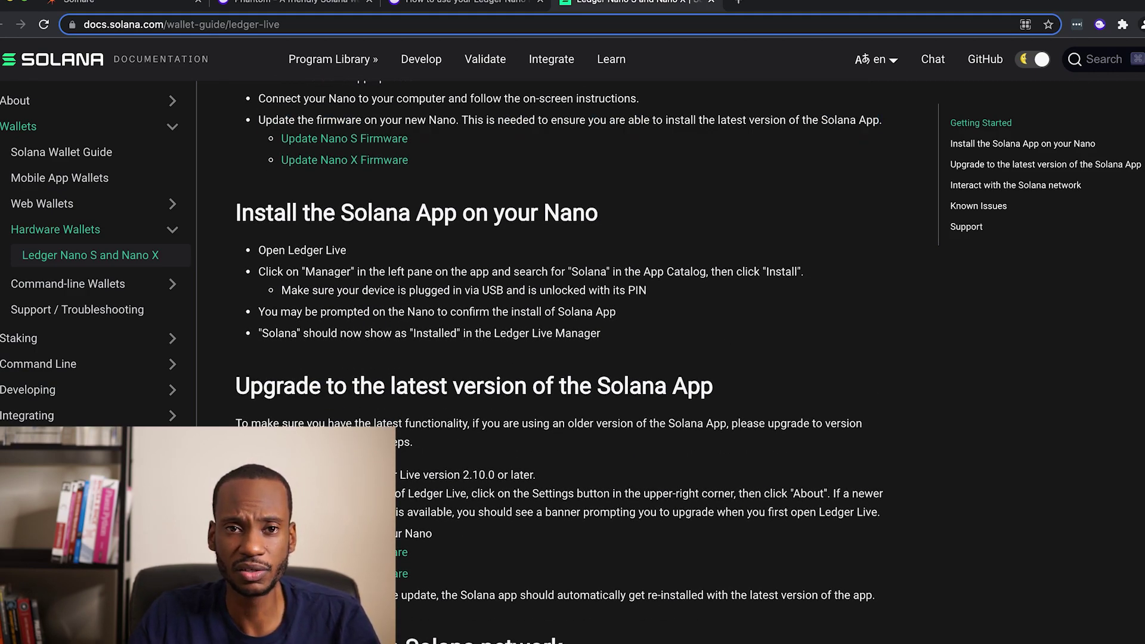
Step: Read down to the Known Issues section and highlight the Windows note
scroll(559, 363, "down", 3)
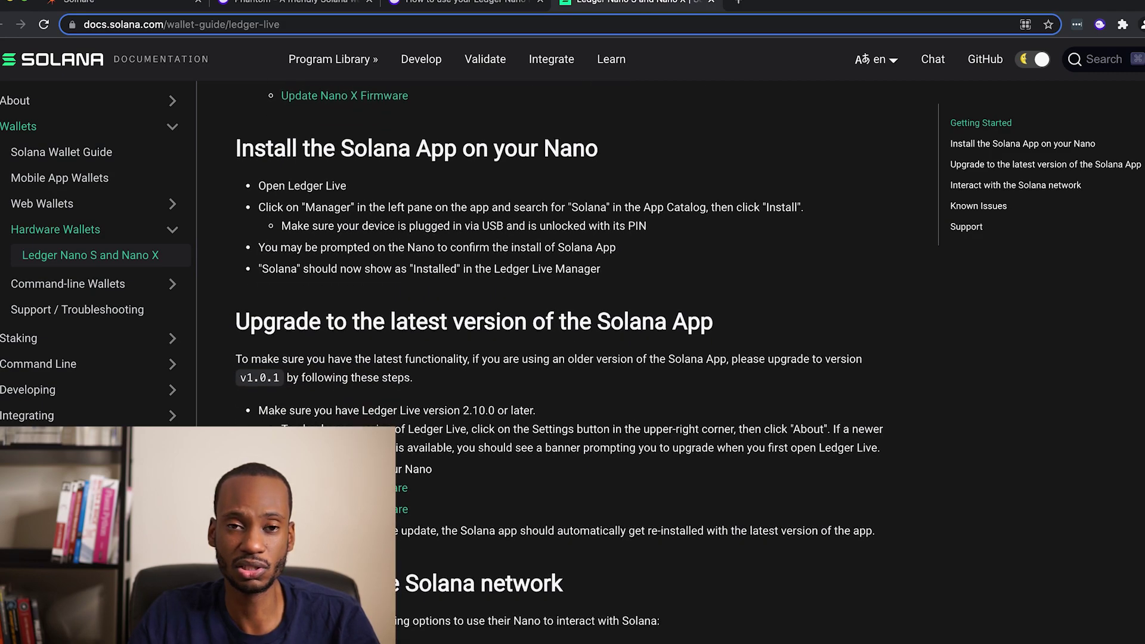
scroll(571, 365, "down", 1)
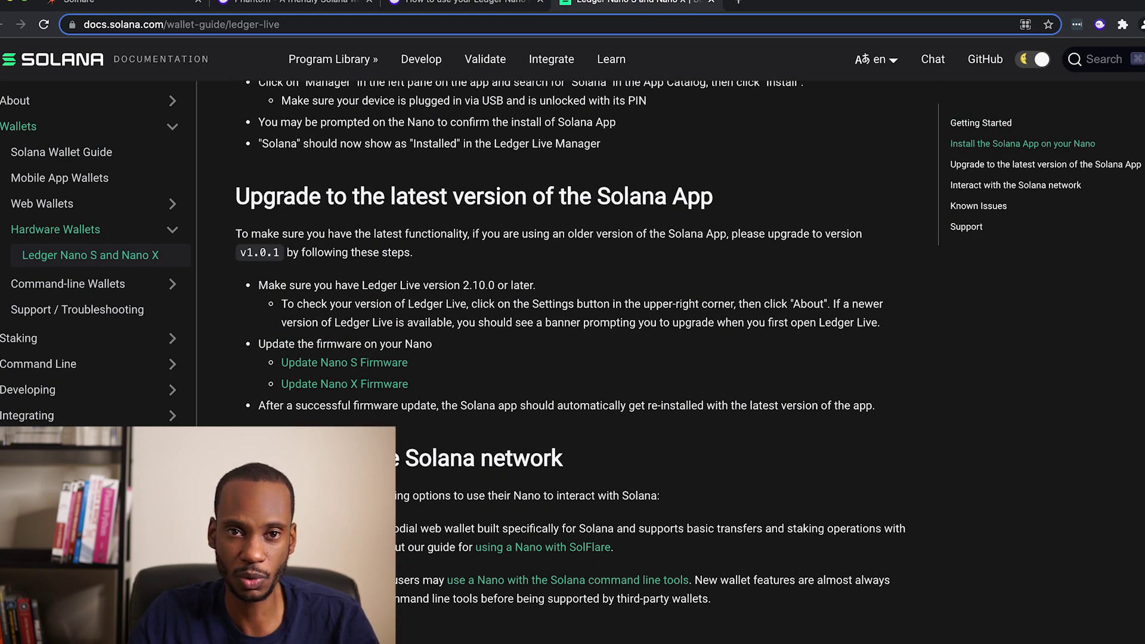
scroll(571, 366, "down", 3)
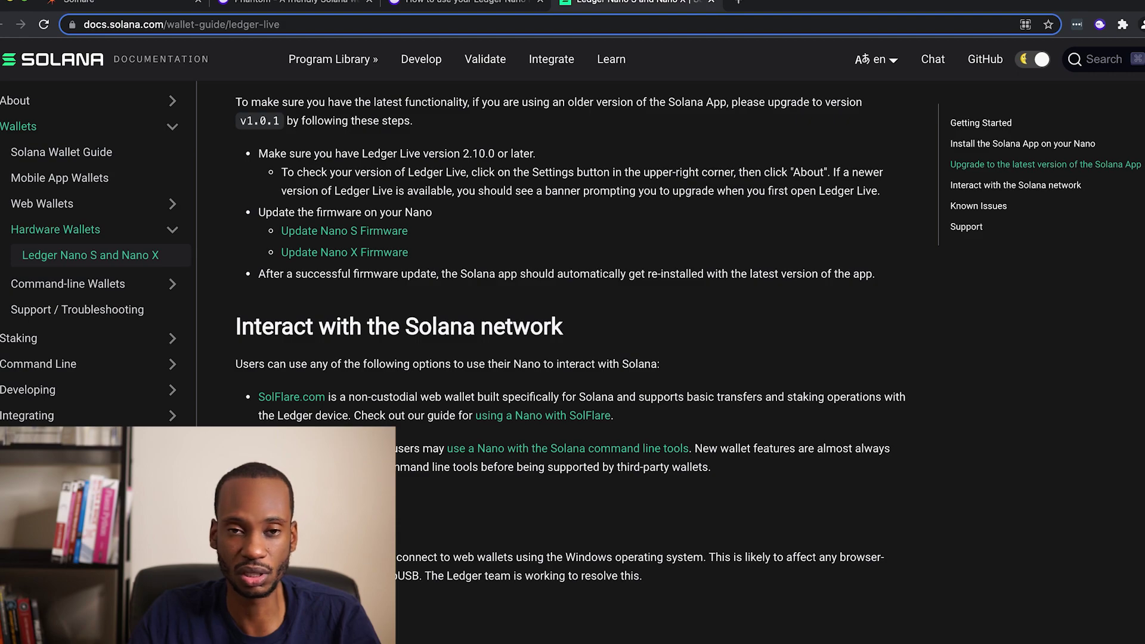
scroll(583, 526, "down", 2)
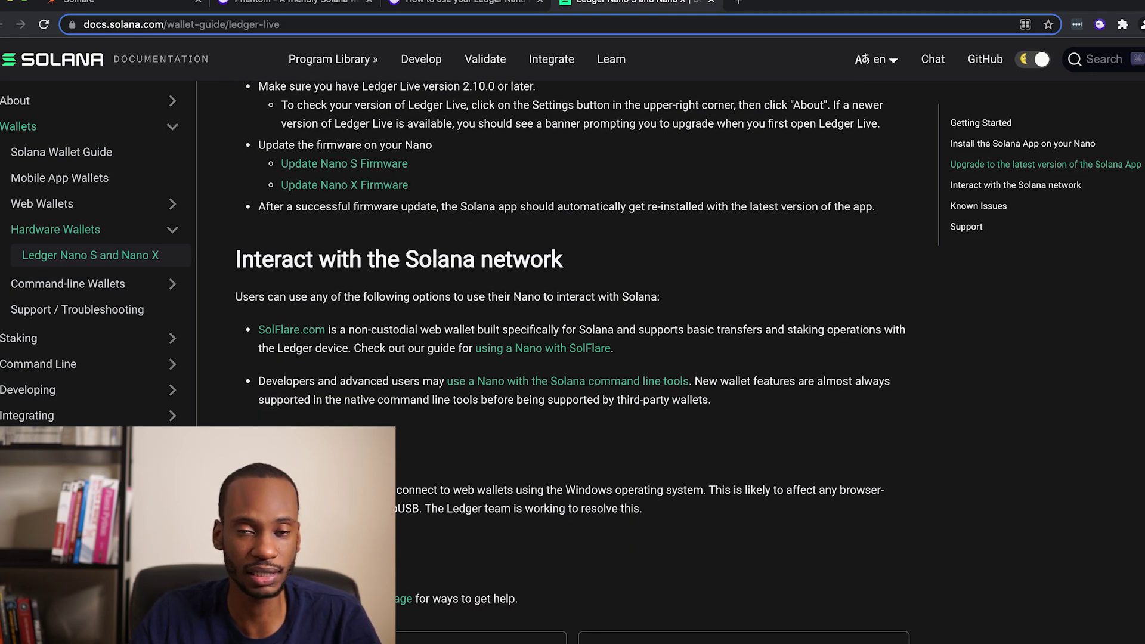
left_click_drag(670, 506, 370, 471)
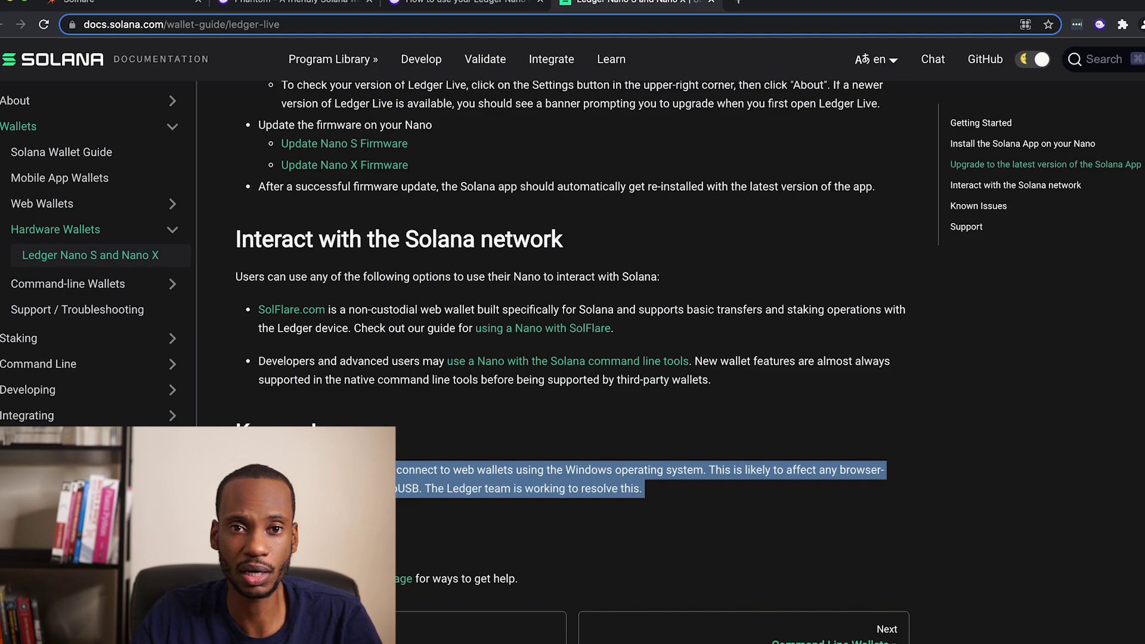
scroll(573, 358, "down", 2)
Step: Return to the Phantom homepage at phantom.app and scroll through it
left_click(309, 3)
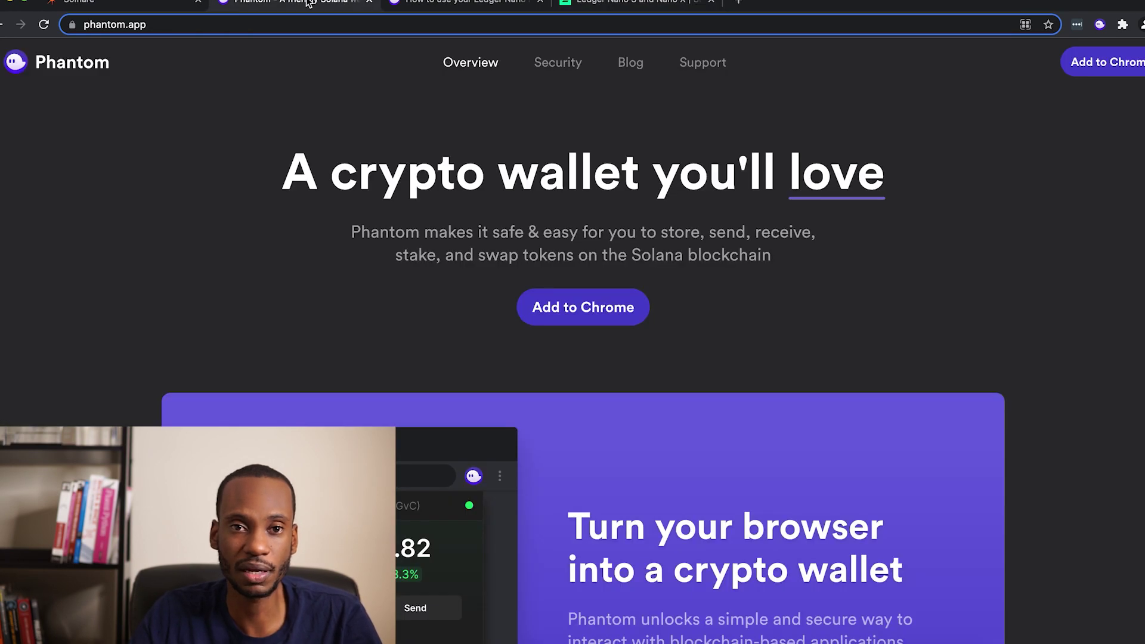
scroll(308, 173, "down", 3)
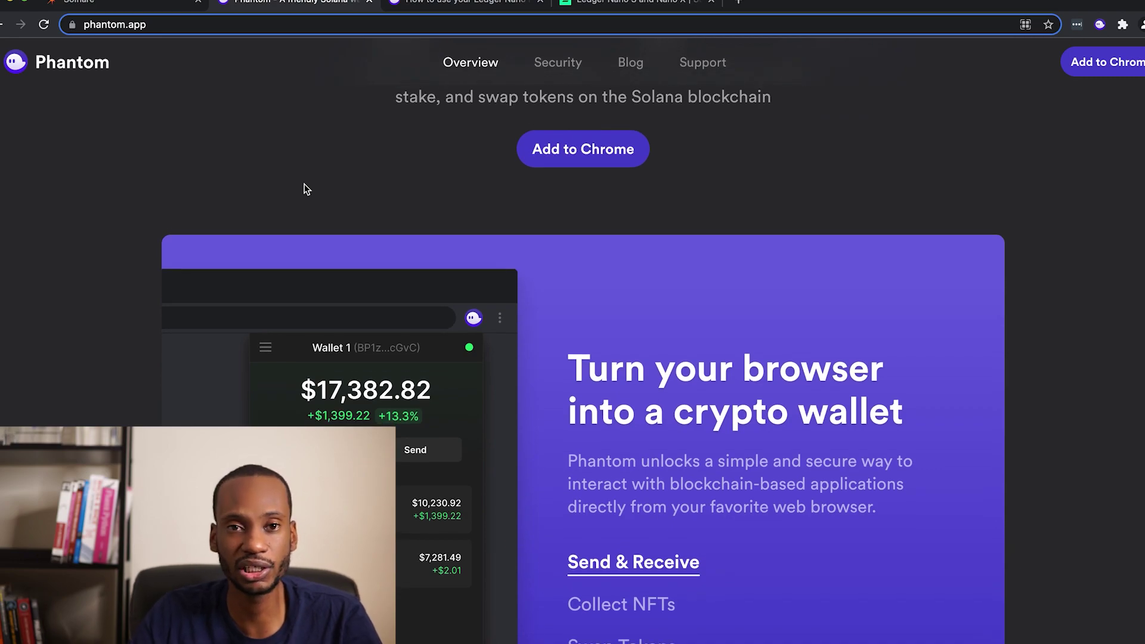
scroll(307, 189, "down", 3)
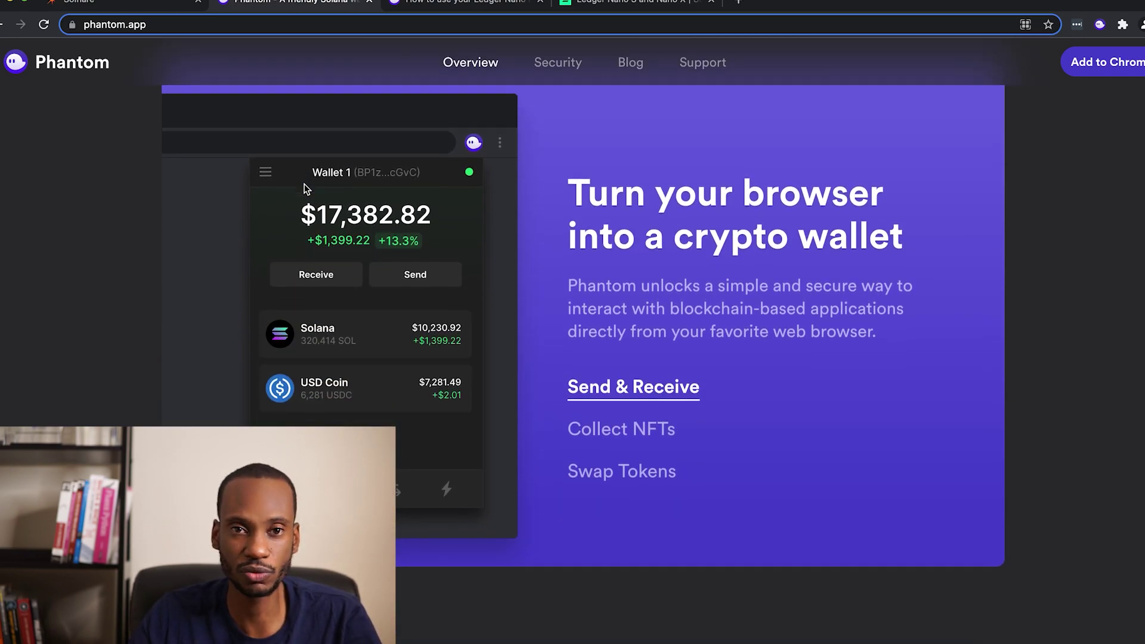
scroll(305, 188, "down", 3)
scroll(302, 192, "down", 4)
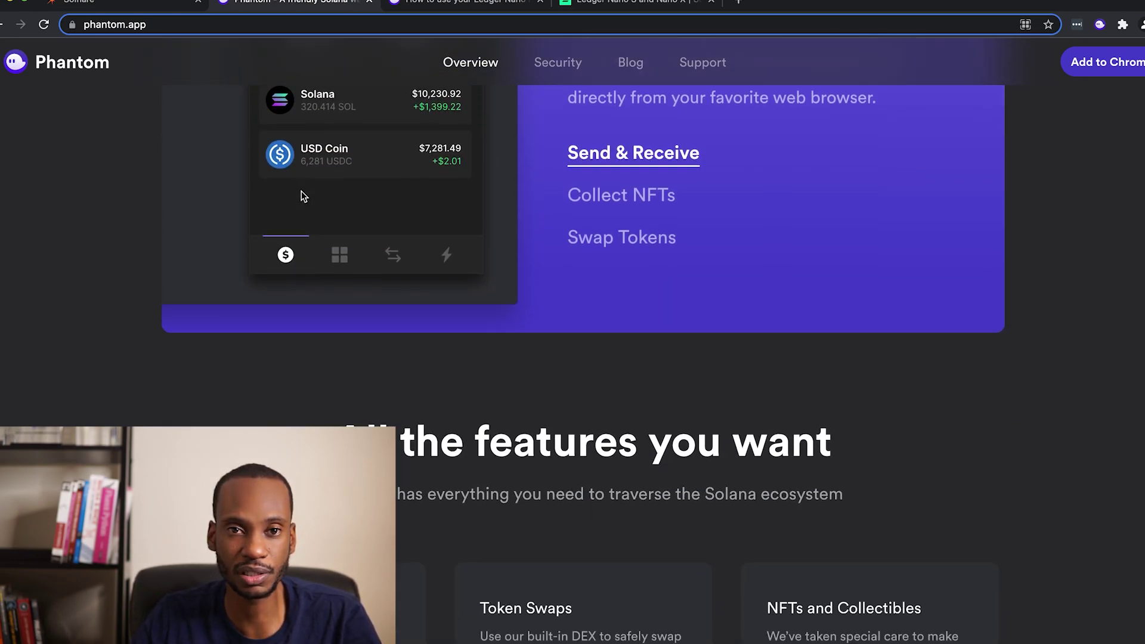
Step: Open 'How to use your Ledger Nano' and read to 'Connect your Ledger to Phantom'
left_click(468, 2)
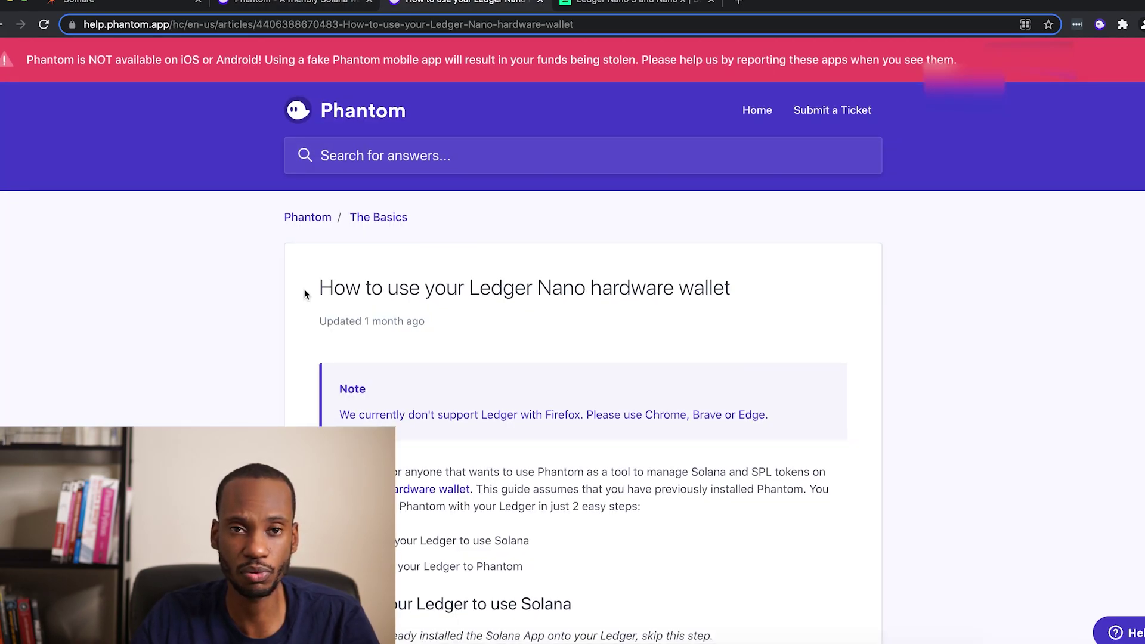
scroll(304, 293, "down", 3)
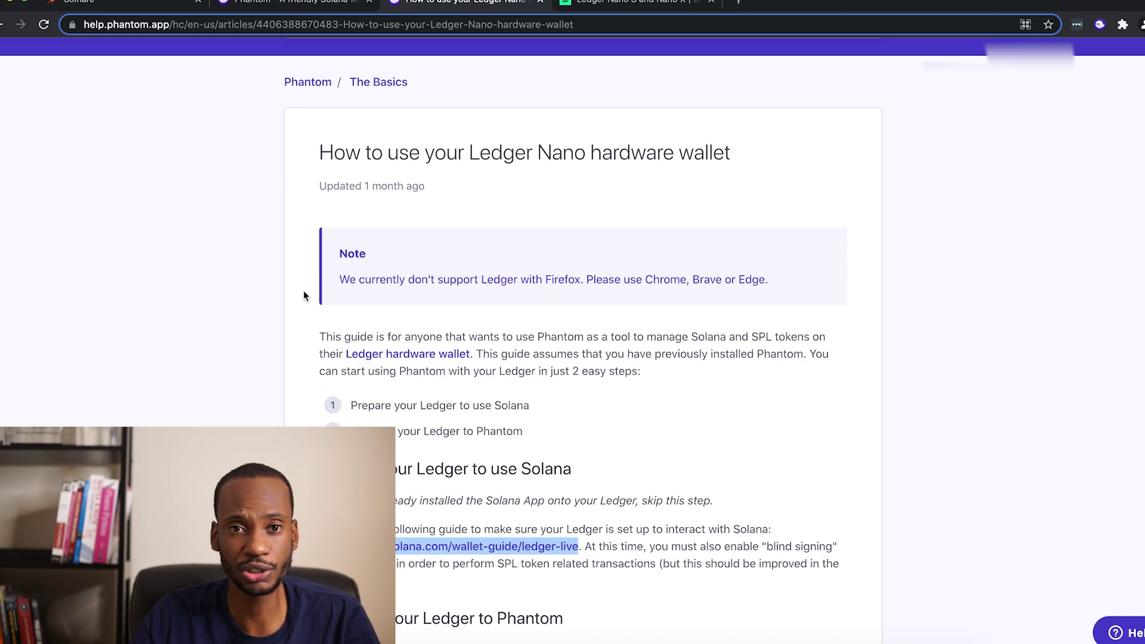
scroll(286, 320, "down", 2)
scroll(286, 320, "down", 5)
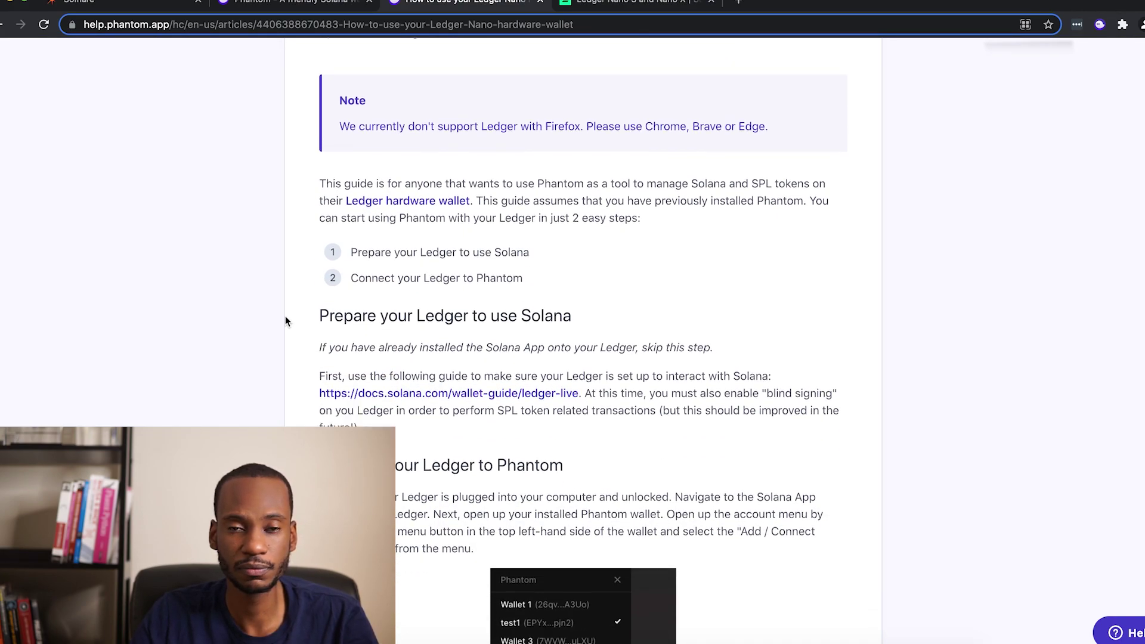
scroll(286, 320, "down", 1)
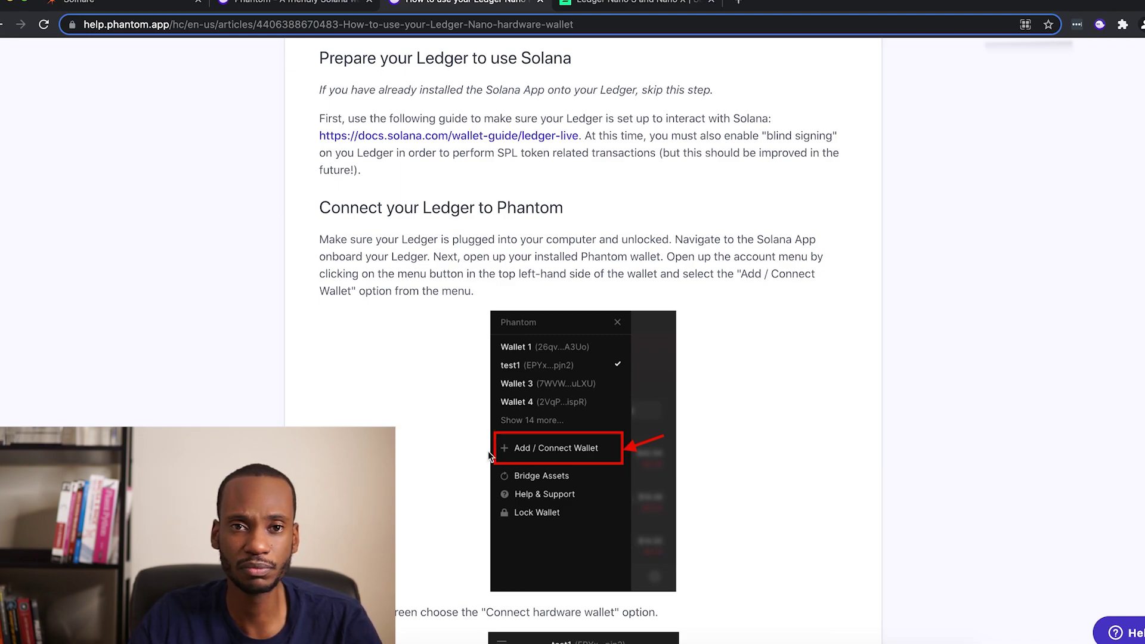
scroll(488, 452, "down", 4)
scroll(488, 451, "down", 2)
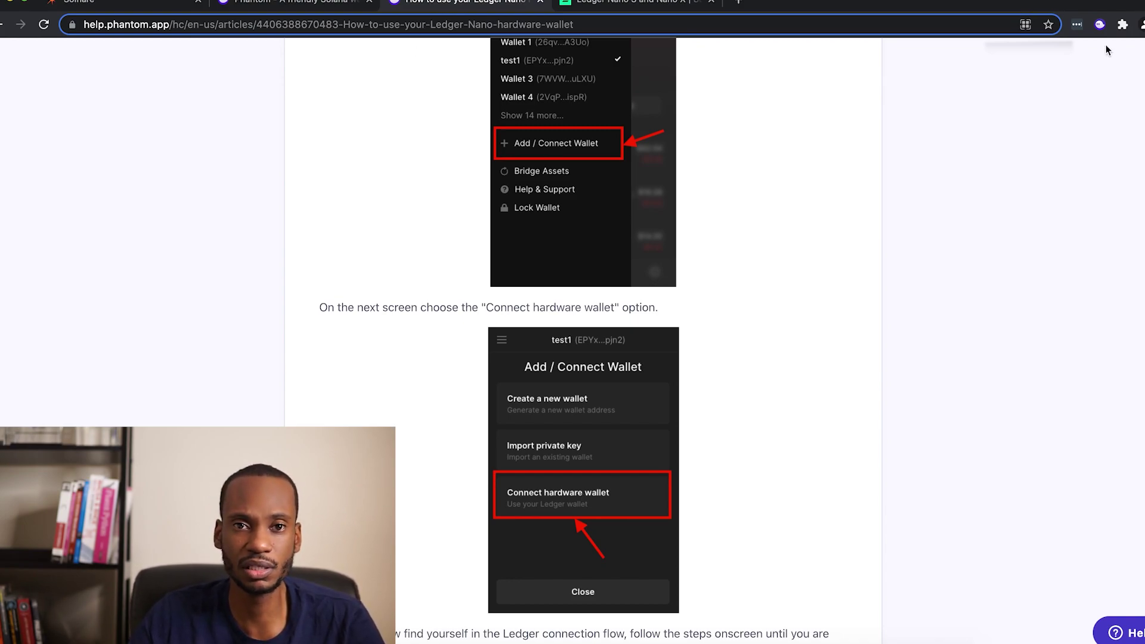
Step: Check the Phantom popup's account menu and add or connect wallet options, then dismiss it
left_click(1100, 25)
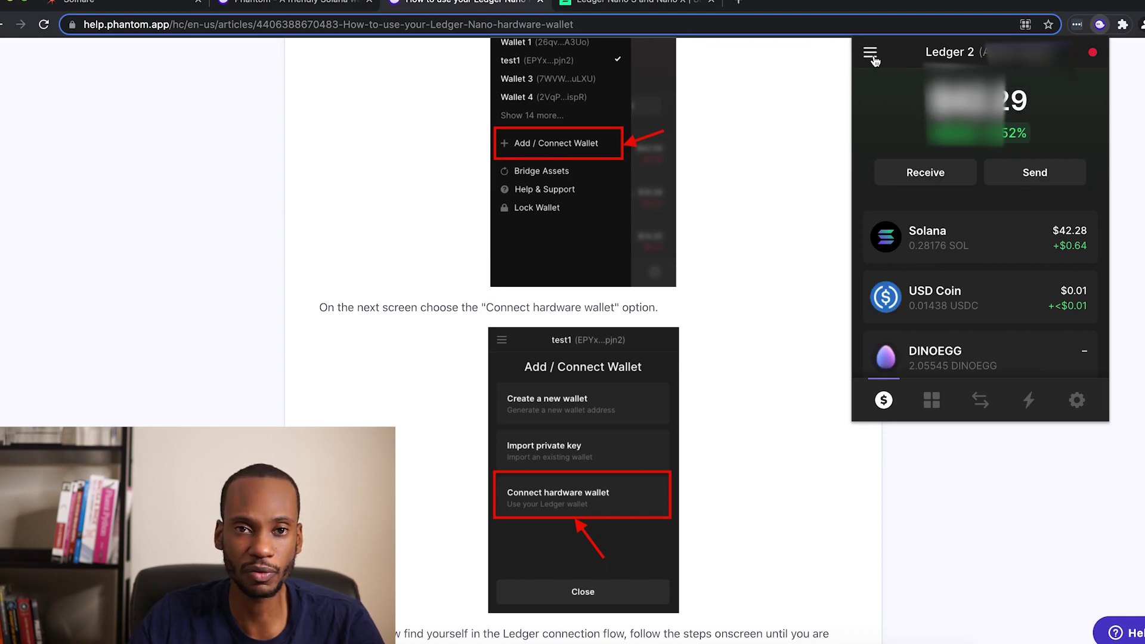
left_click(873, 55)
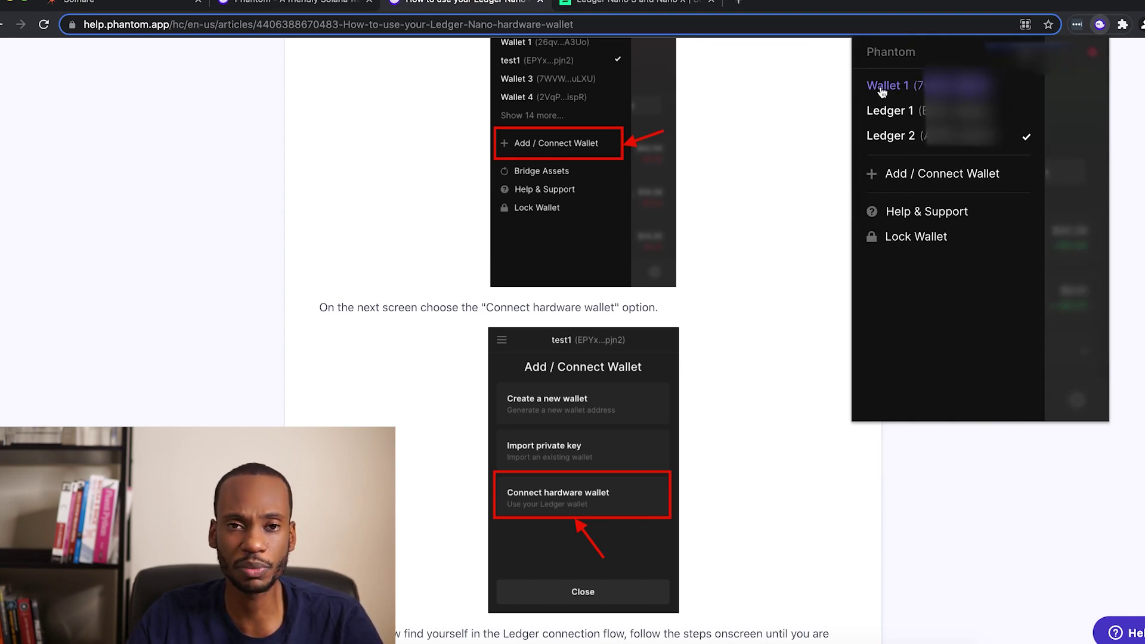
left_click(910, 177)
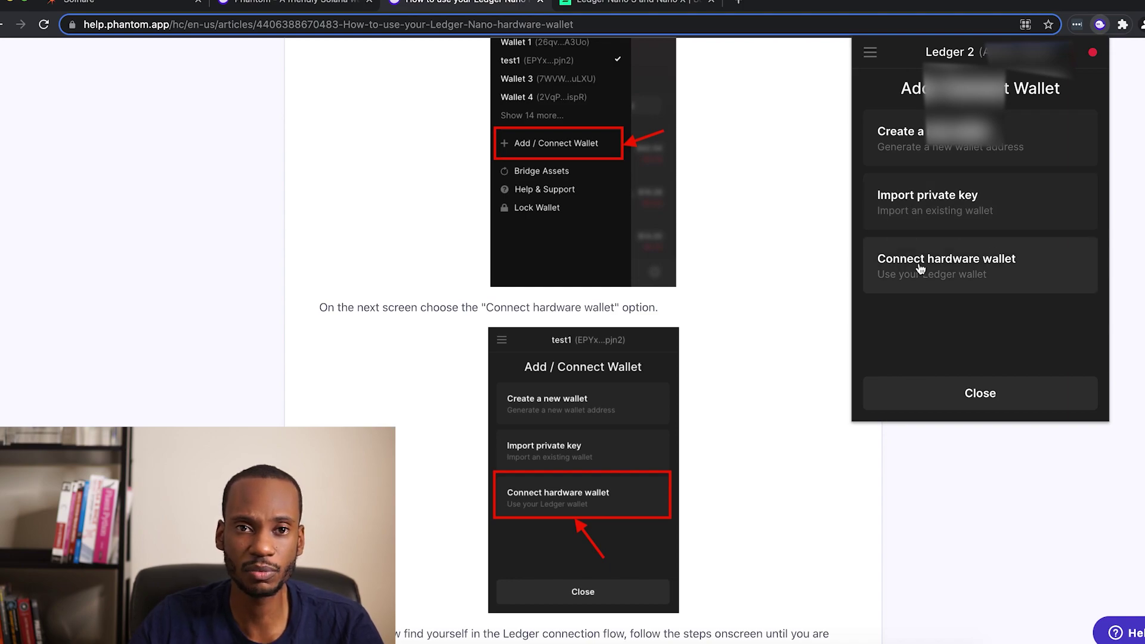
left_click(798, 225)
Step: Read down to 'Still having trouble?' and highlight the tip about turning on Blind Sign
scroll(796, 224, "down", 3)
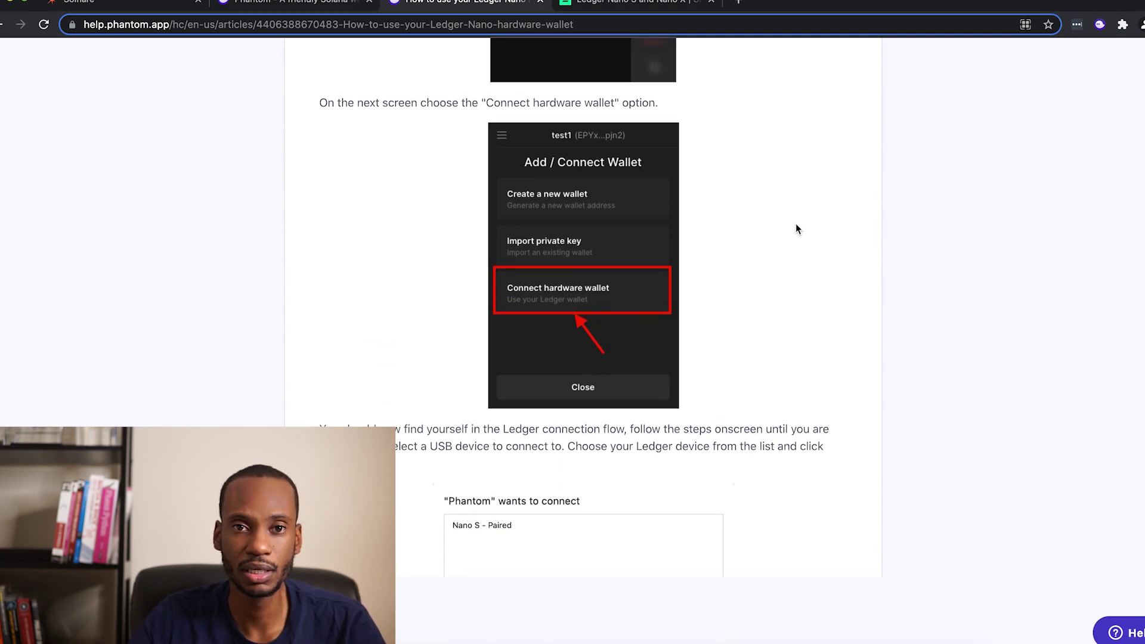
scroll(796, 224, "down", 3)
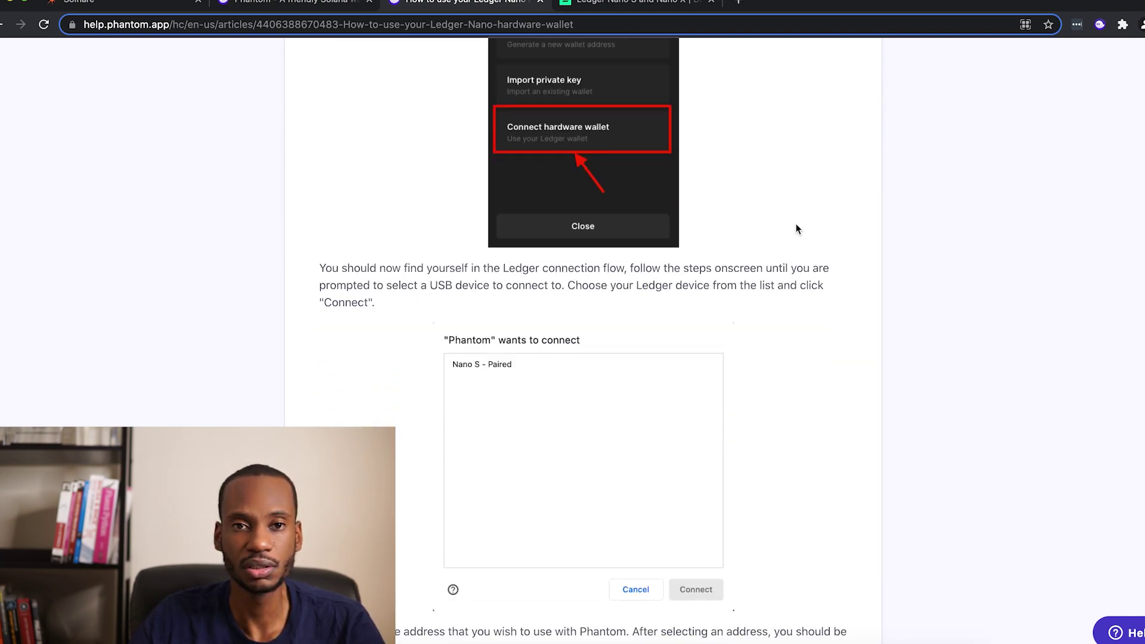
scroll(796, 226, "down", 5)
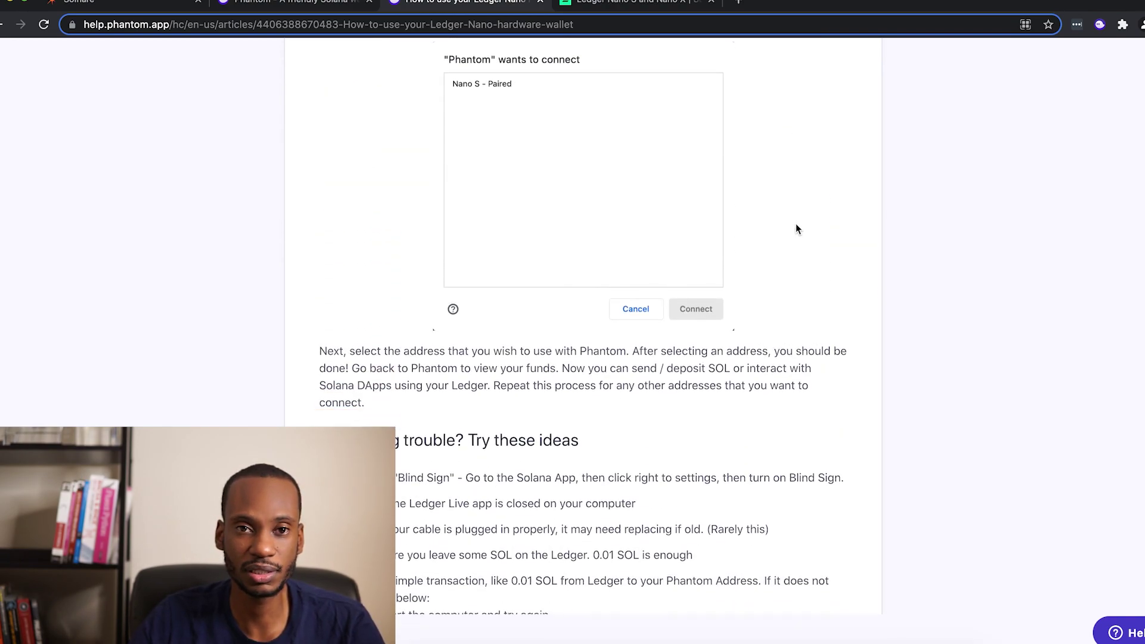
scroll(796, 227, "down", 3)
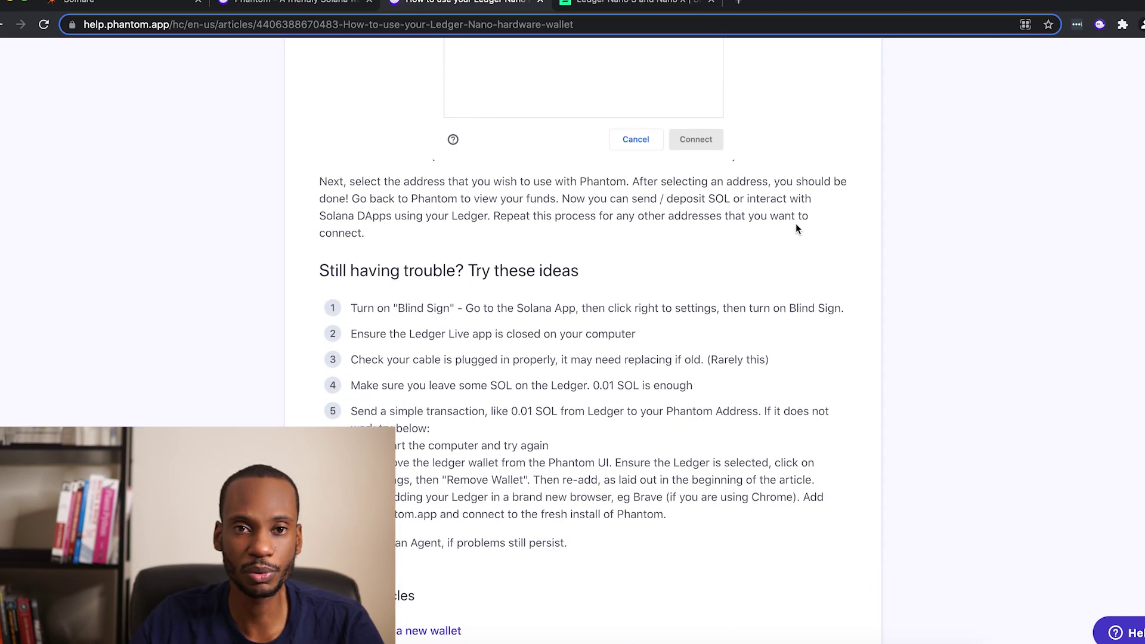
scroll(796, 229, "down", 1)
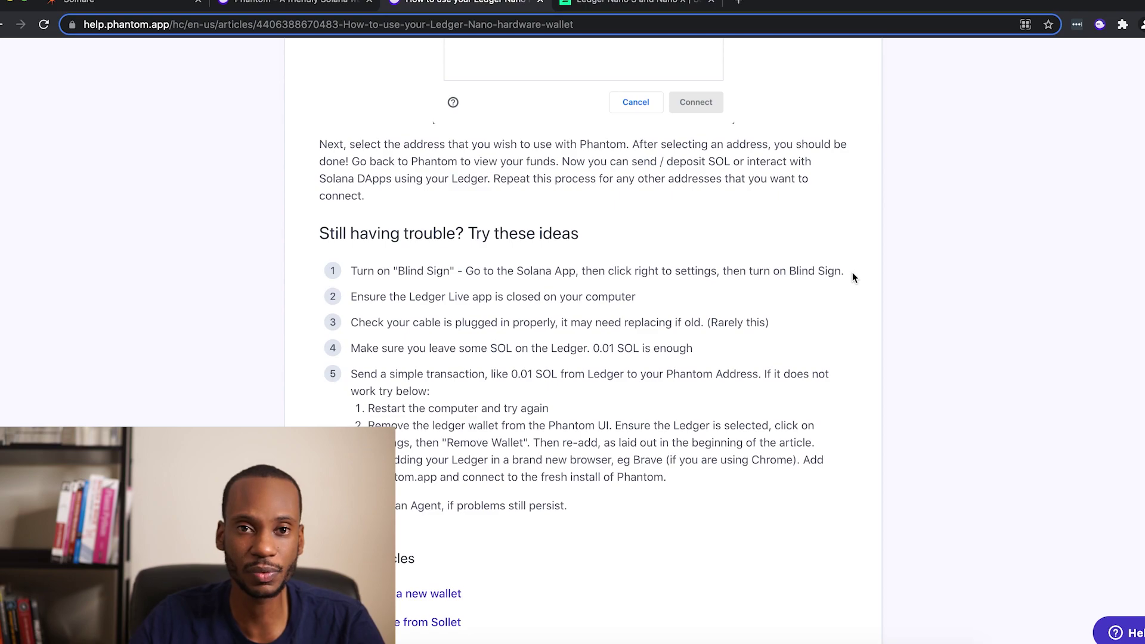
left_click_drag(853, 273, 345, 274)
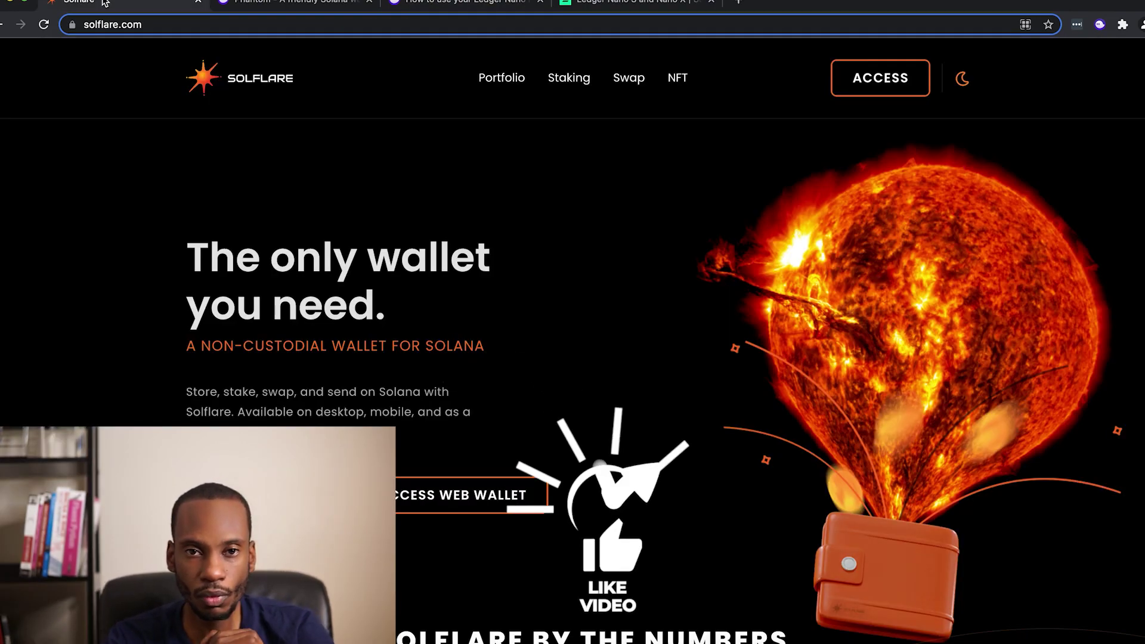
Step: Access Solflare with a Ledger and connect the Nano X device
left_click(872, 91)
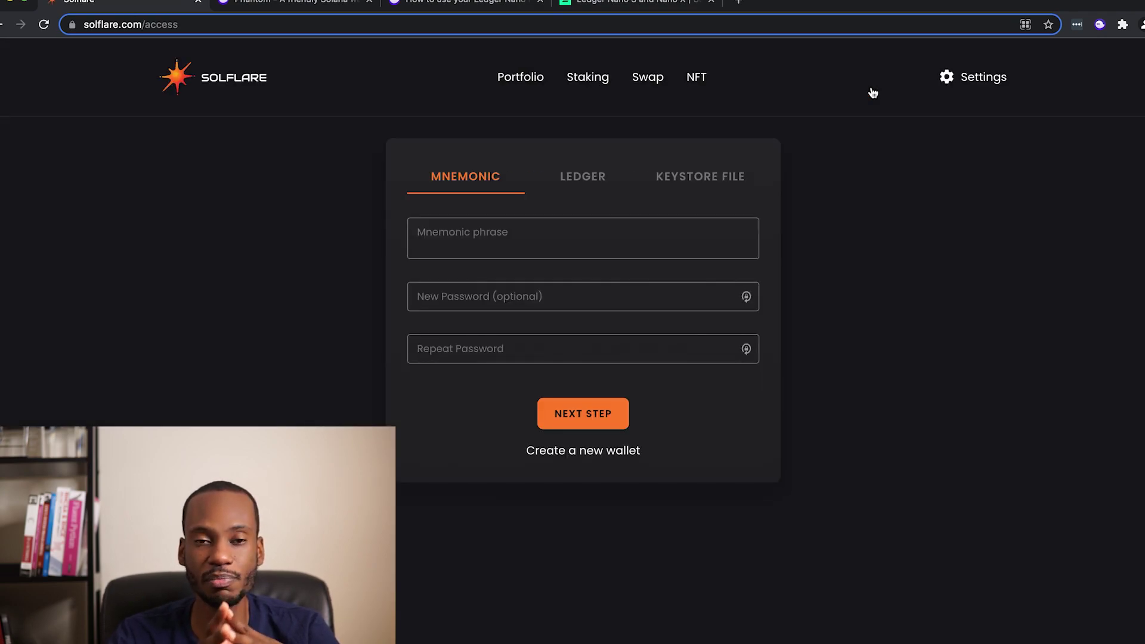
left_click(609, 186)
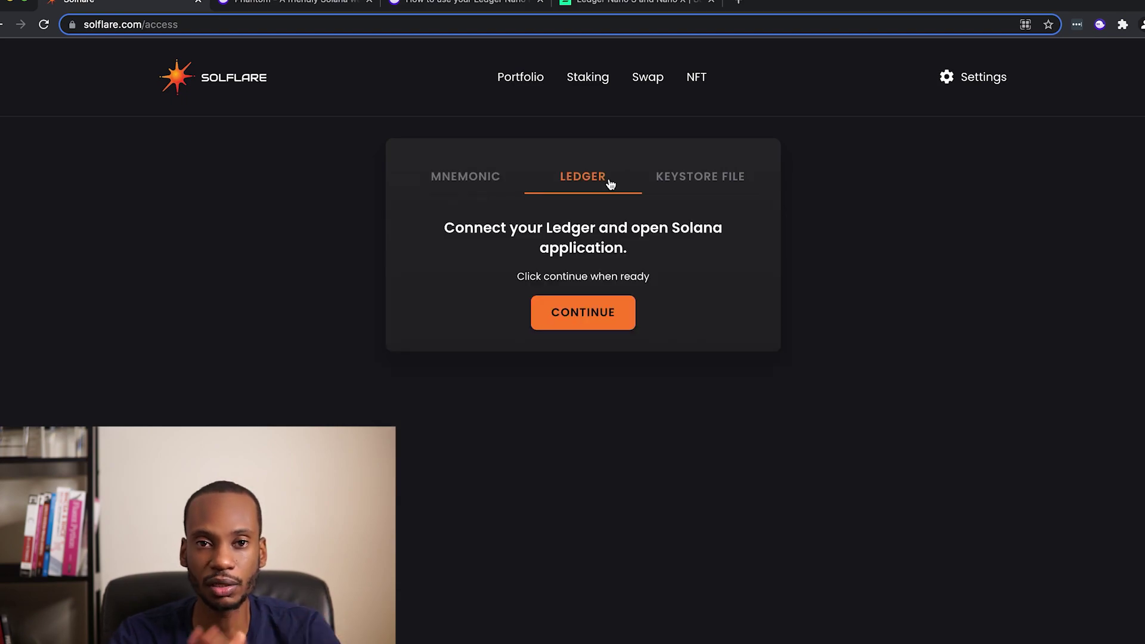
left_click(553, 319)
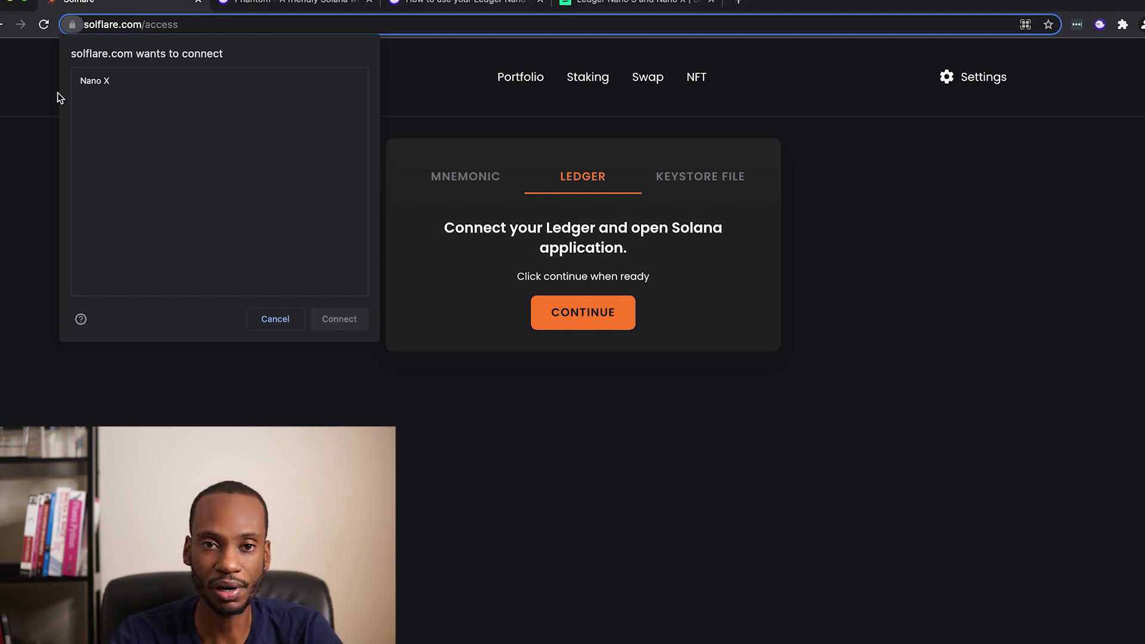
left_click(98, 83)
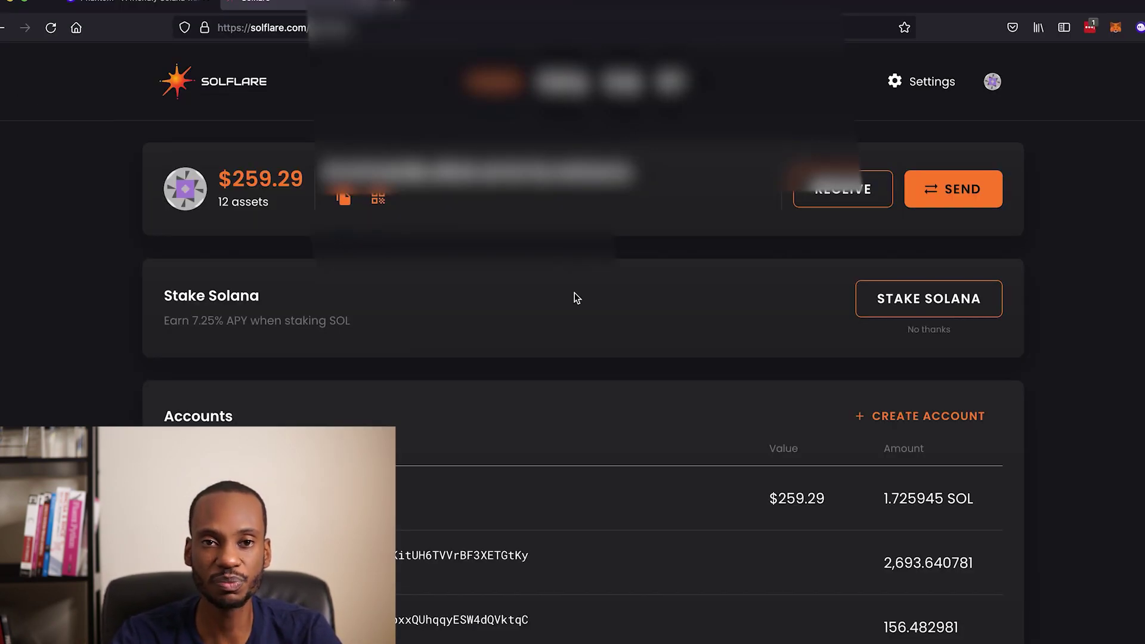
Step: Review the $259.29 portfolio, then open Settings' Select account list and choose Import a Ledger wallet
scroll(577, 299, "down", 2)
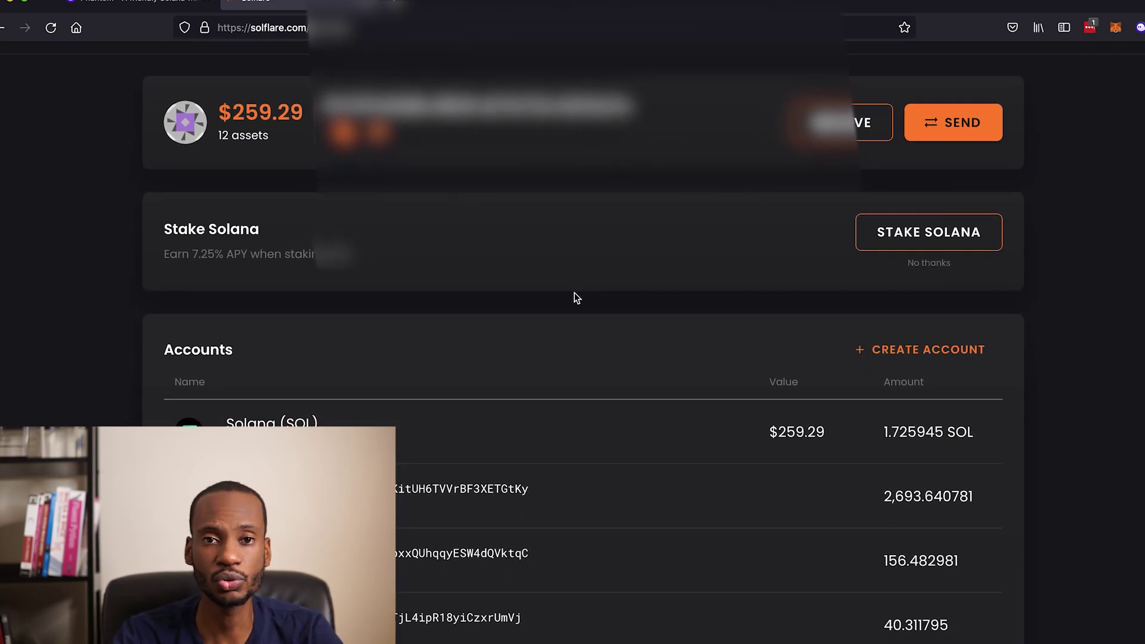
scroll(577, 298, "down", 6)
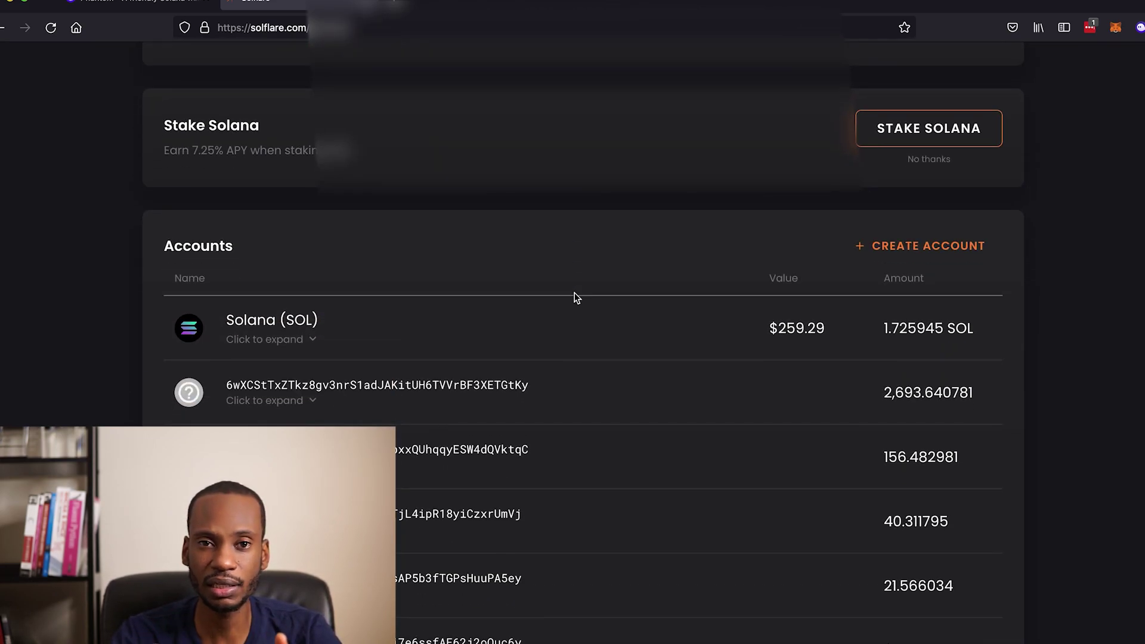
scroll(575, 299, "down", 8)
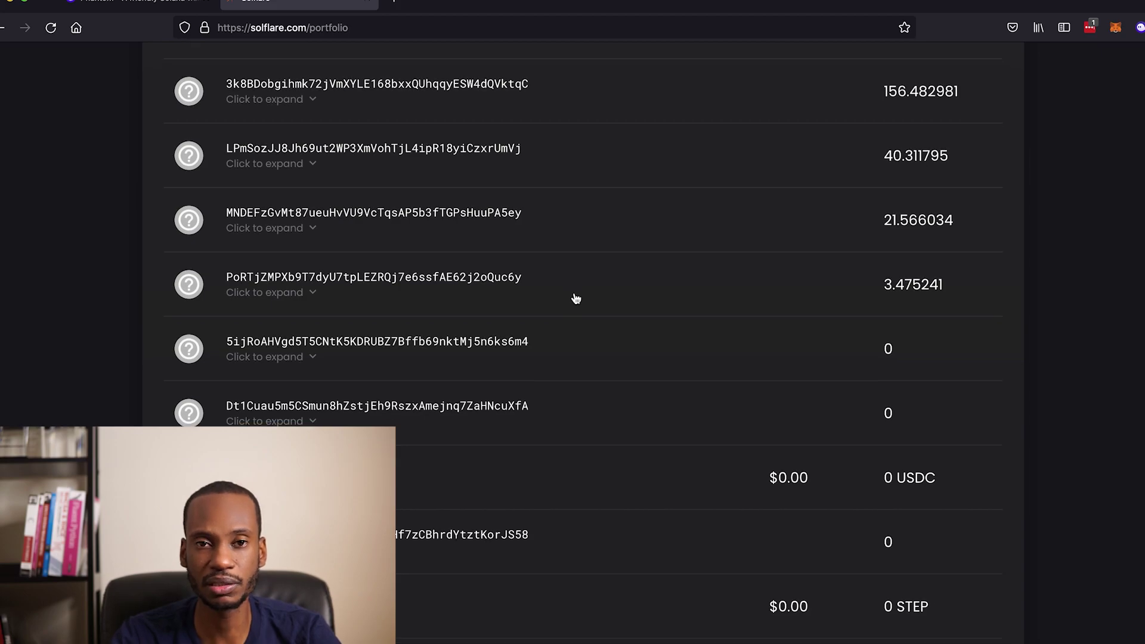
scroll(574, 297, "up", 15)
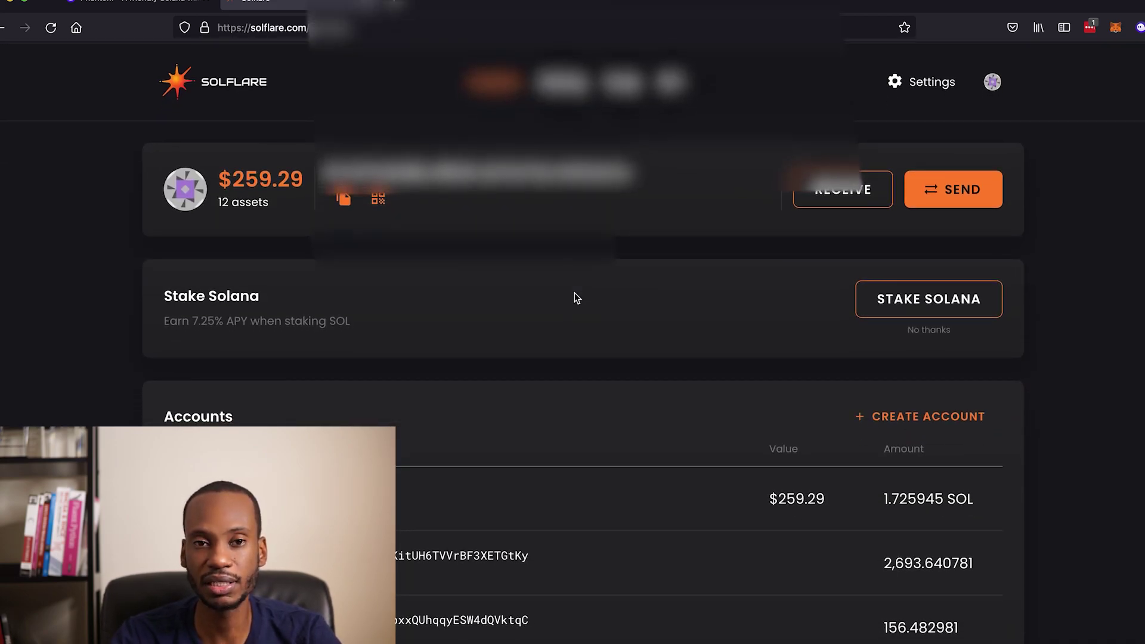
left_click(890, 85)
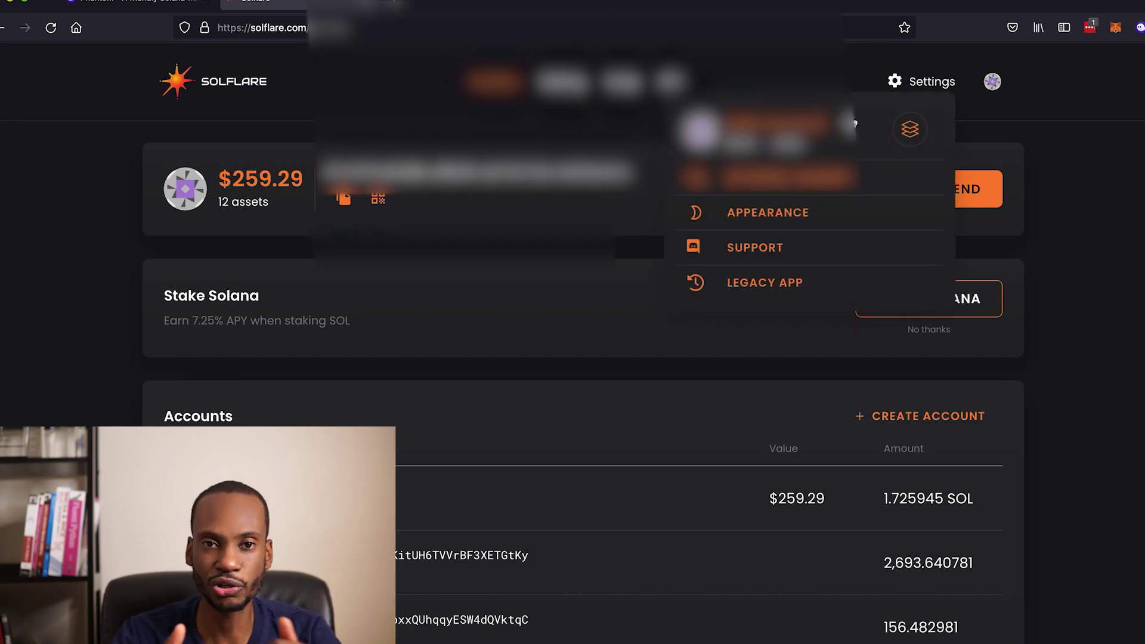
left_click(911, 131)
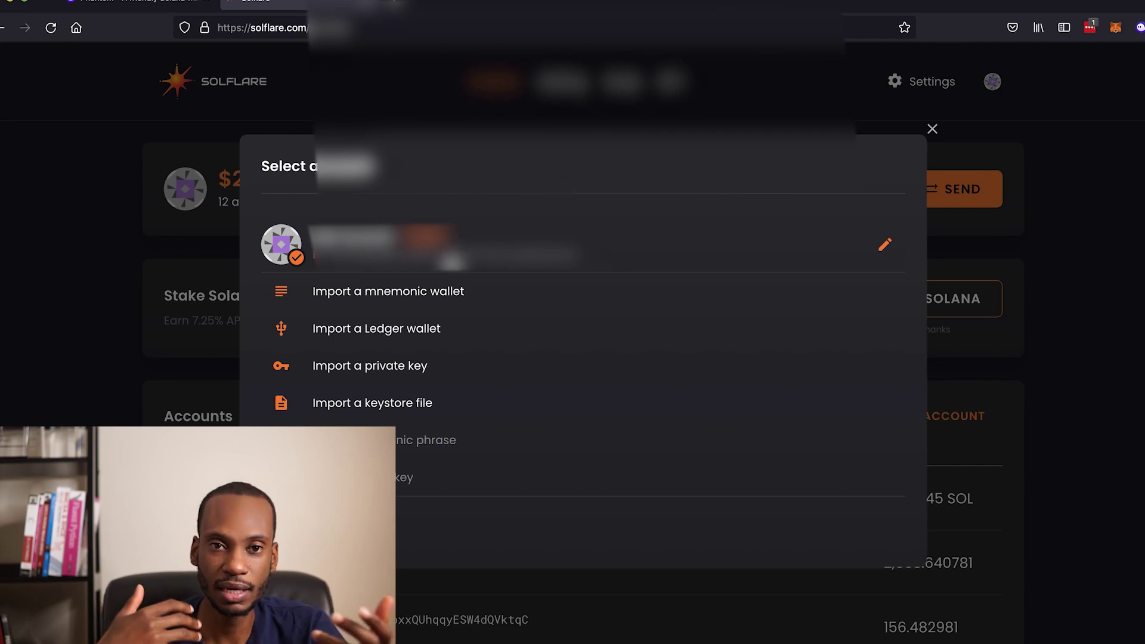
left_click(402, 333)
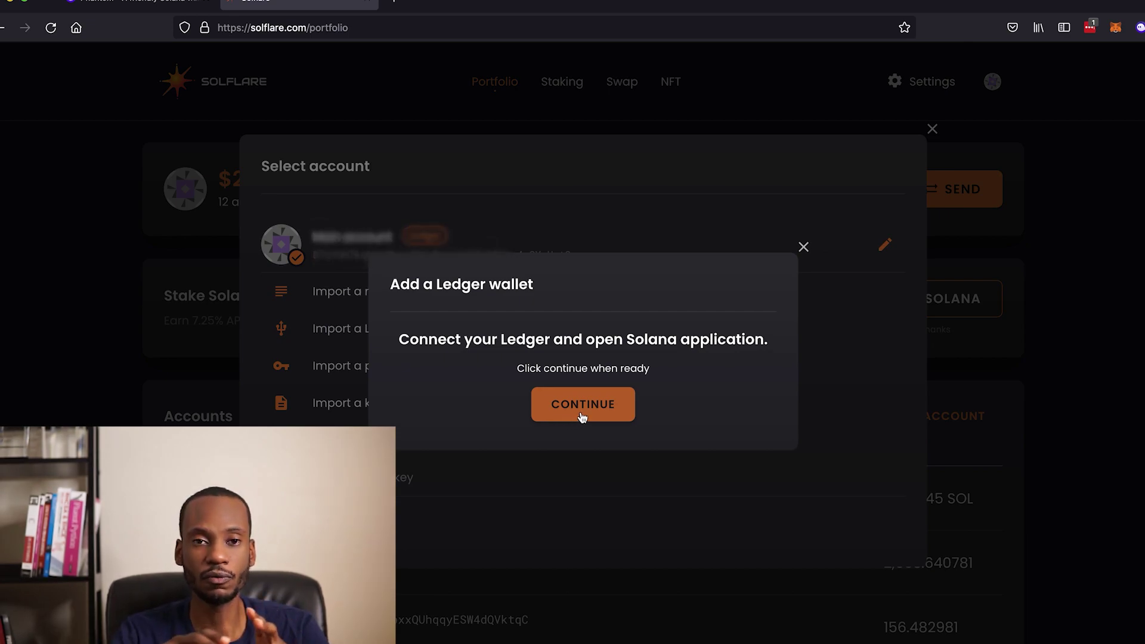
Step: Keep derivation path m/44'/501' (Recommended), select the Ledger account and add it
left_click(583, 416)
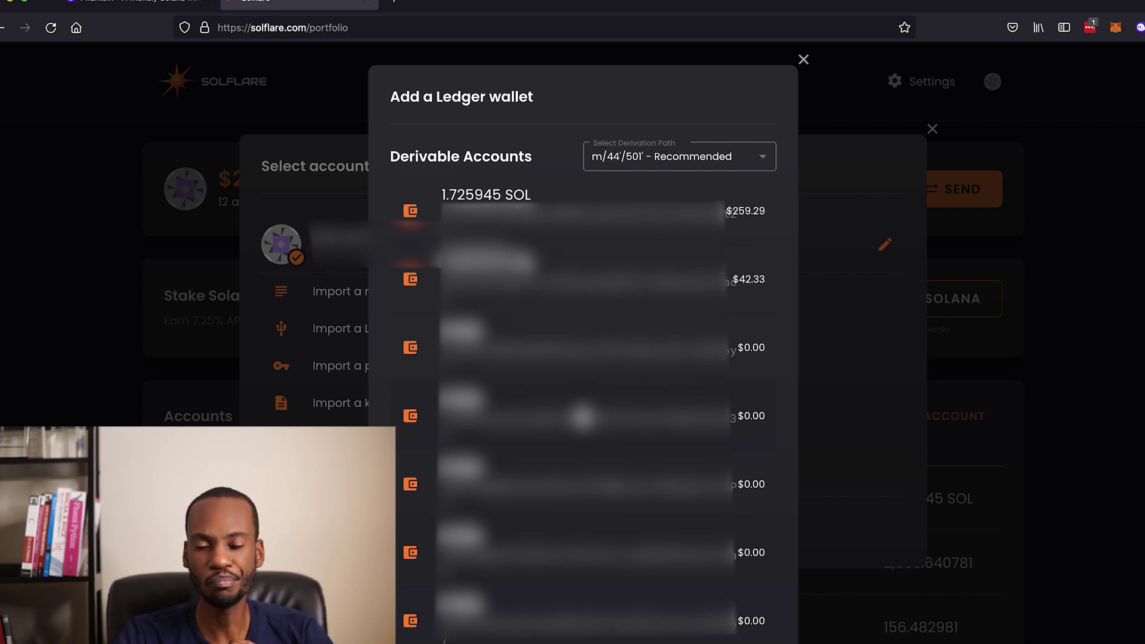
left_click(665, 166)
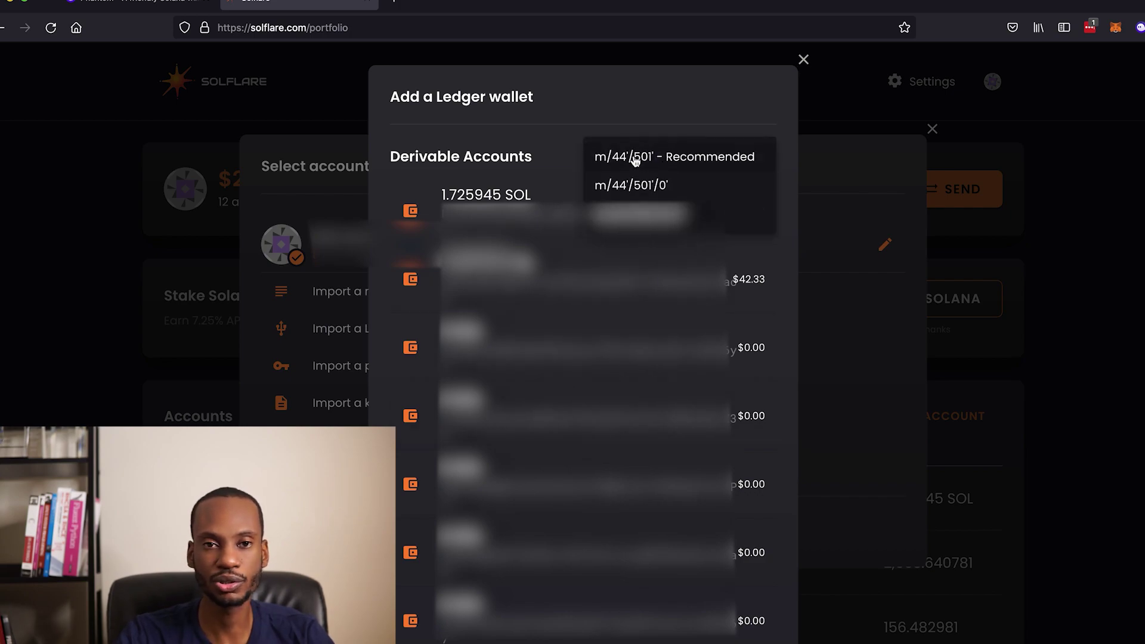
left_click(565, 154)
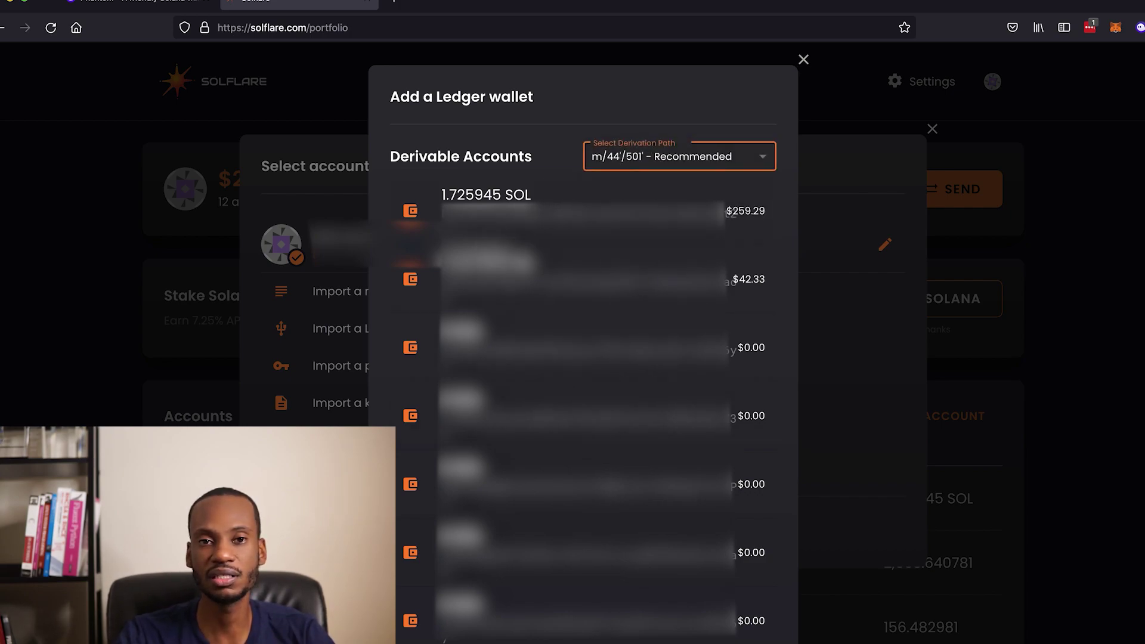
left_click(491, 263)
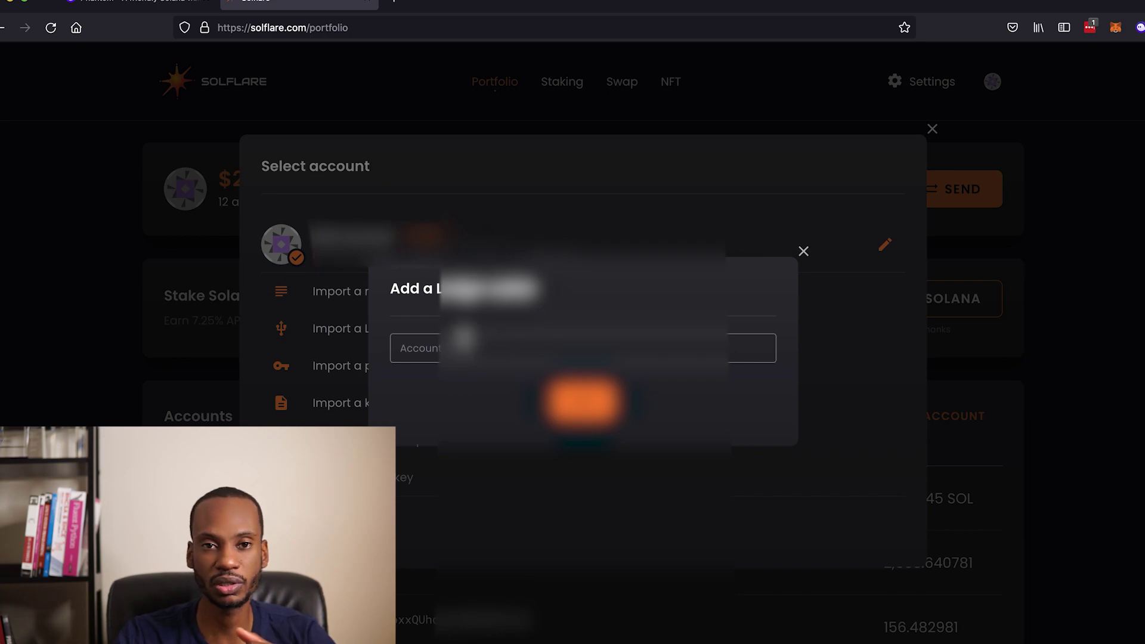
left_click(569, 405)
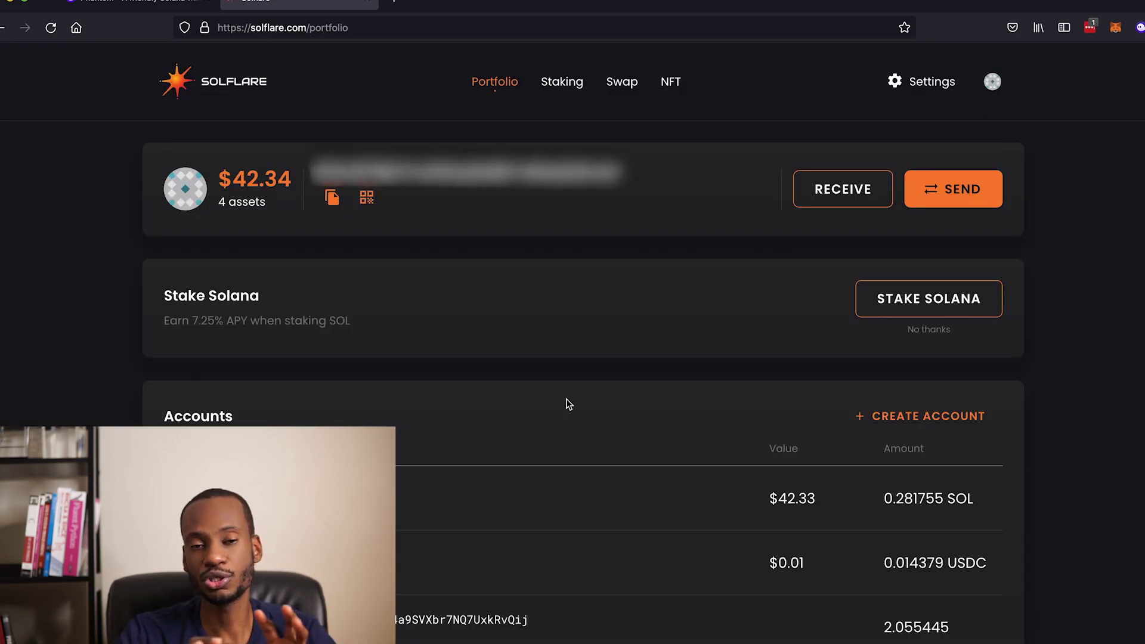